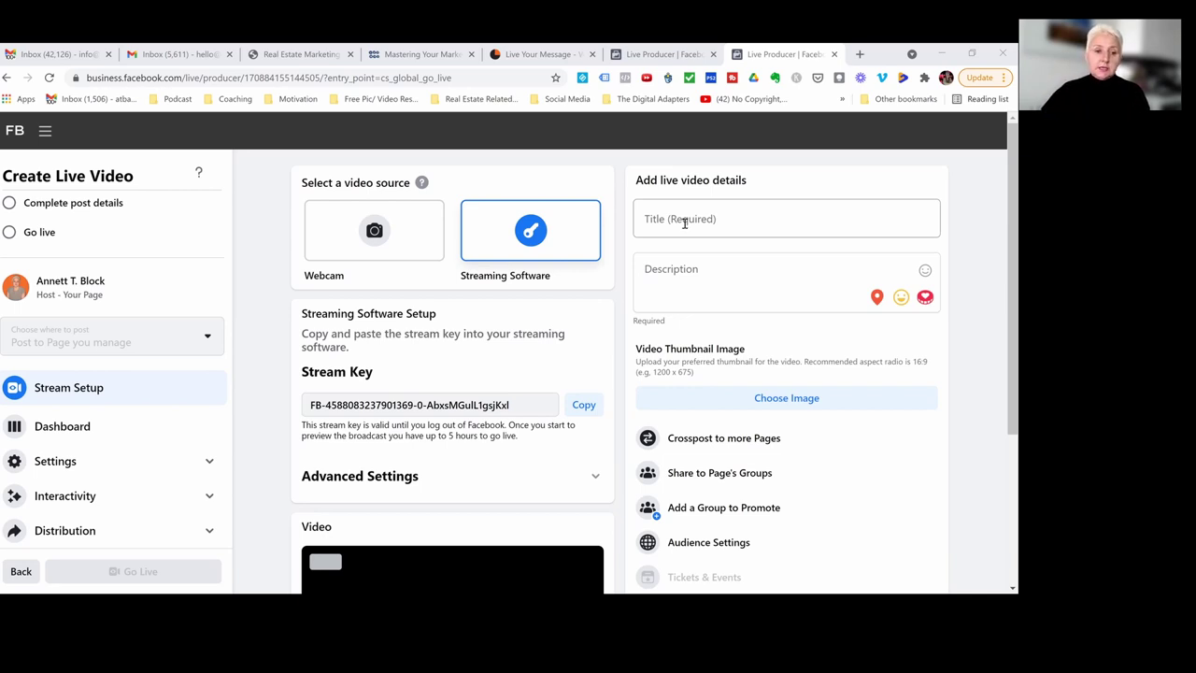
Switch the live video source to Webcam and review its guest invitation and camera control options
scroll(181, 239, "up", 1)
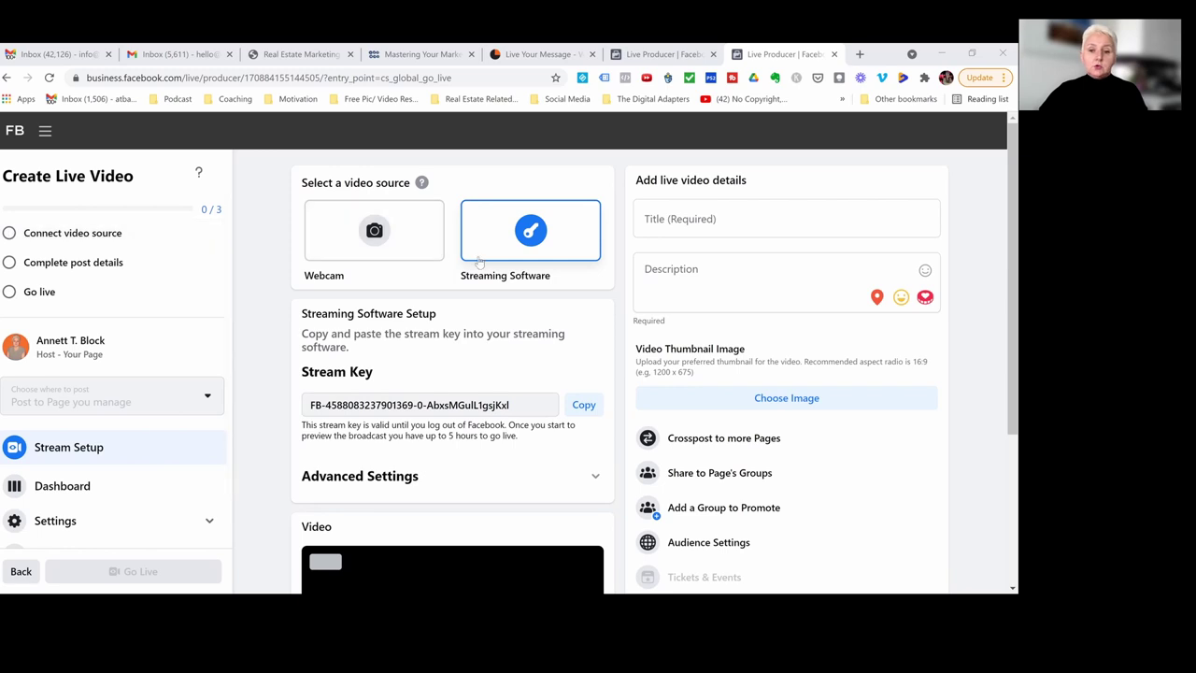
left_click(373, 233)
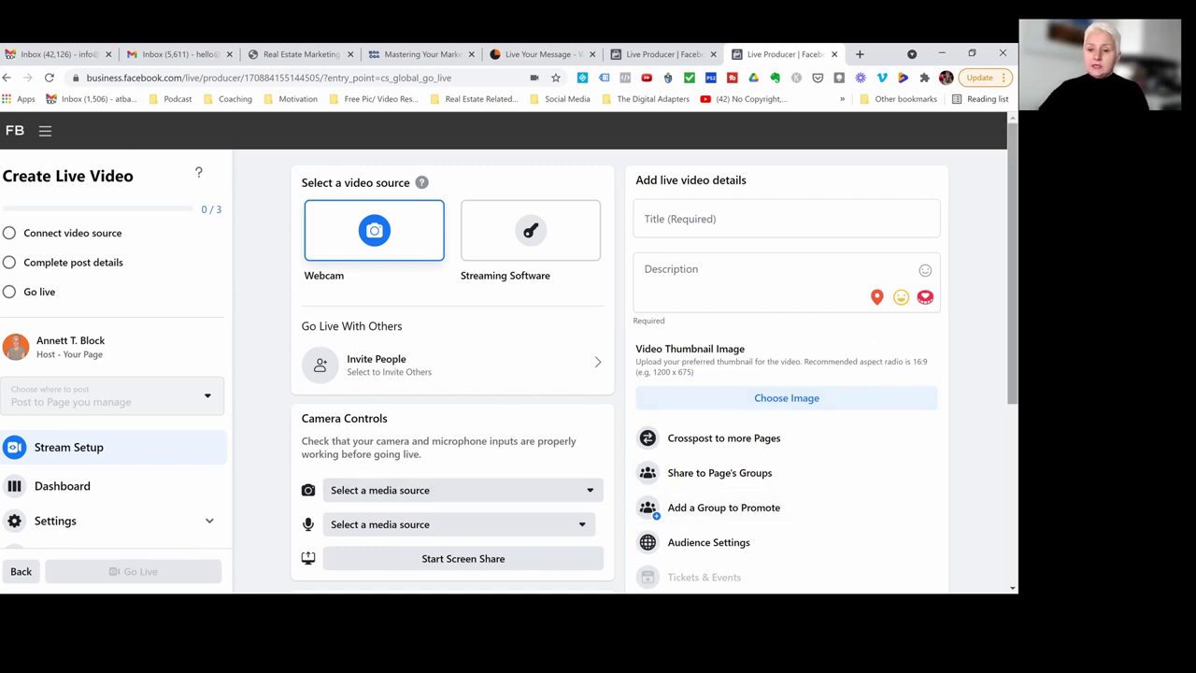
scroll(1012, 280, "down", 2)
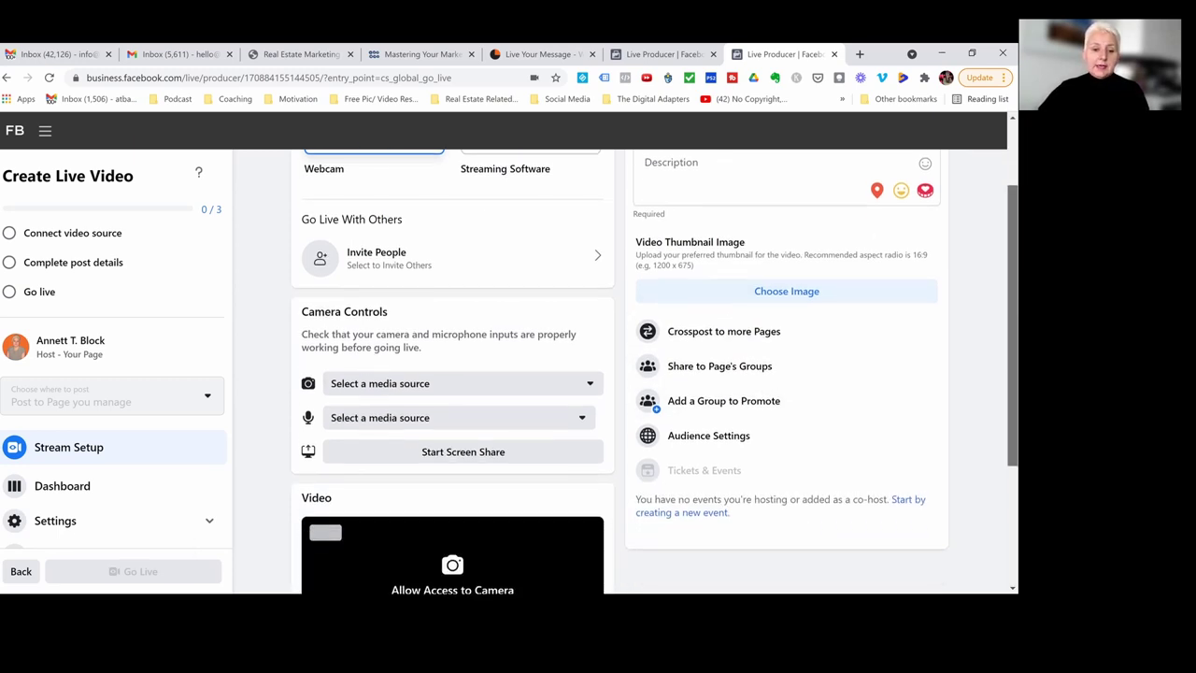
scroll(383, 260, "down", 2)
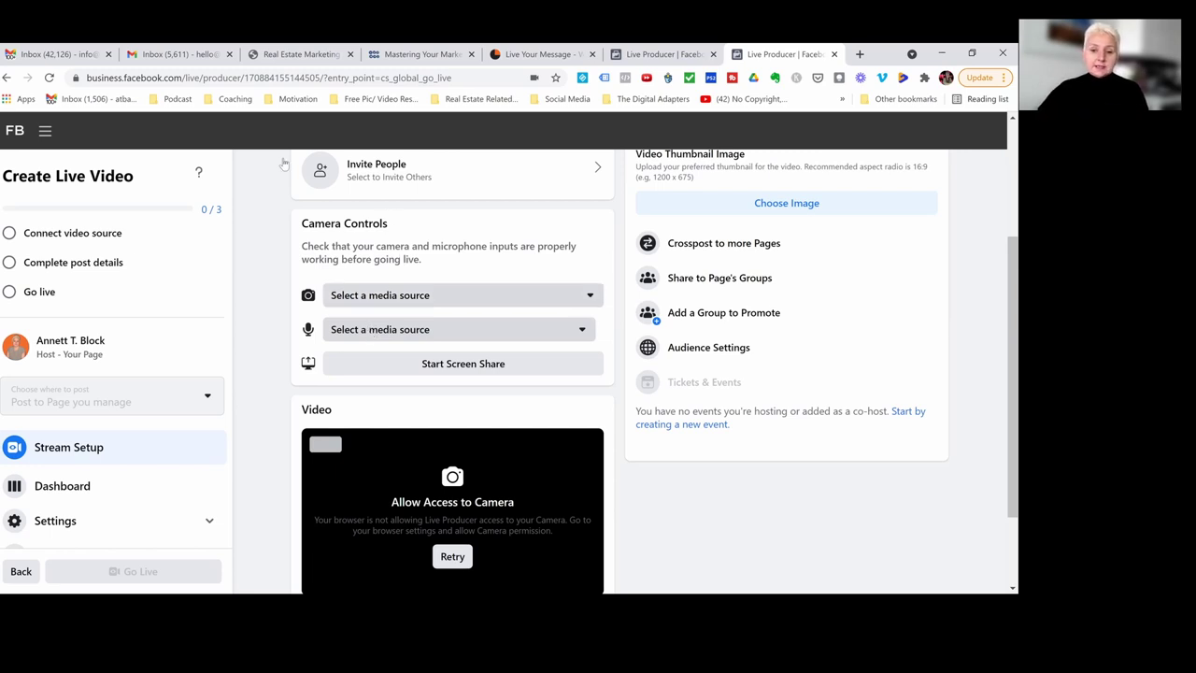
Examine the live video dashboard's insights, goals, stream metrics, feature checklist, polls and post details
left_click(62, 486)
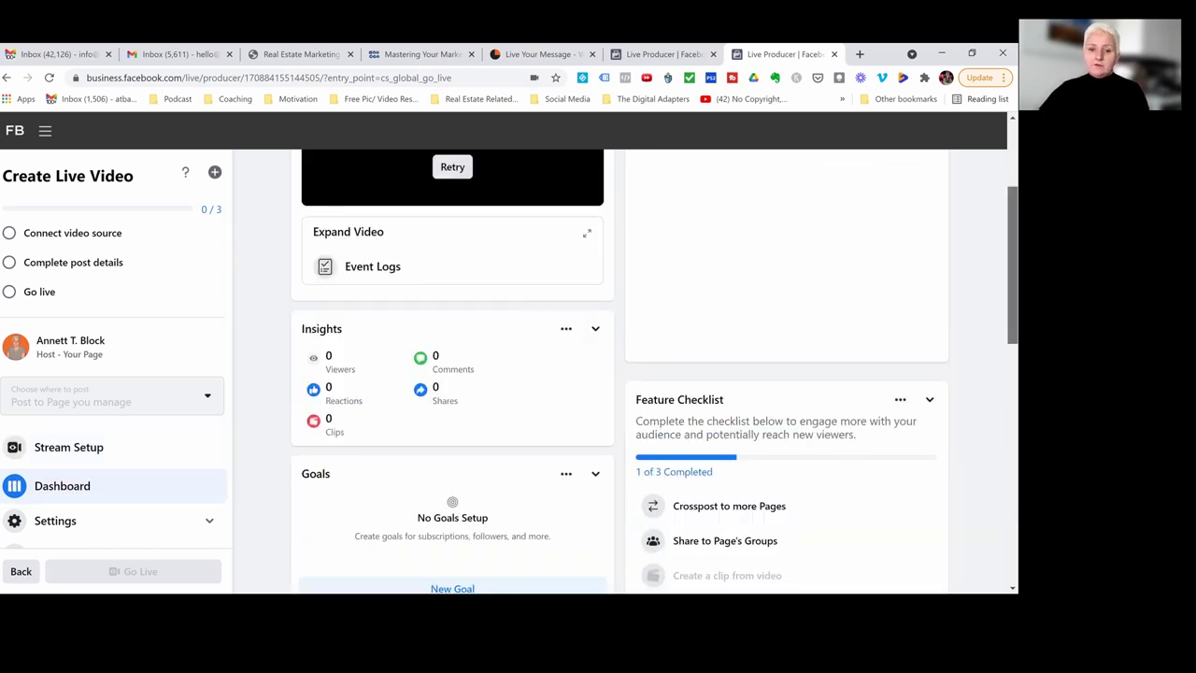
scroll(793, 274, "up", 2)
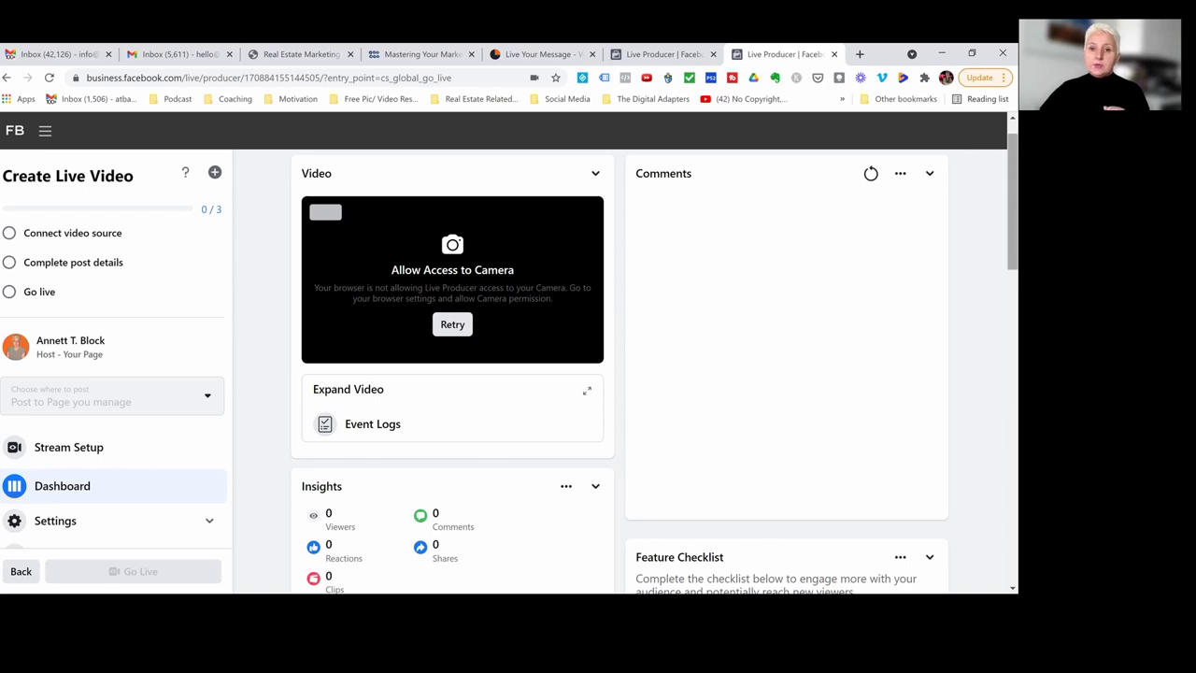
scroll(654, 364, "down", 2)
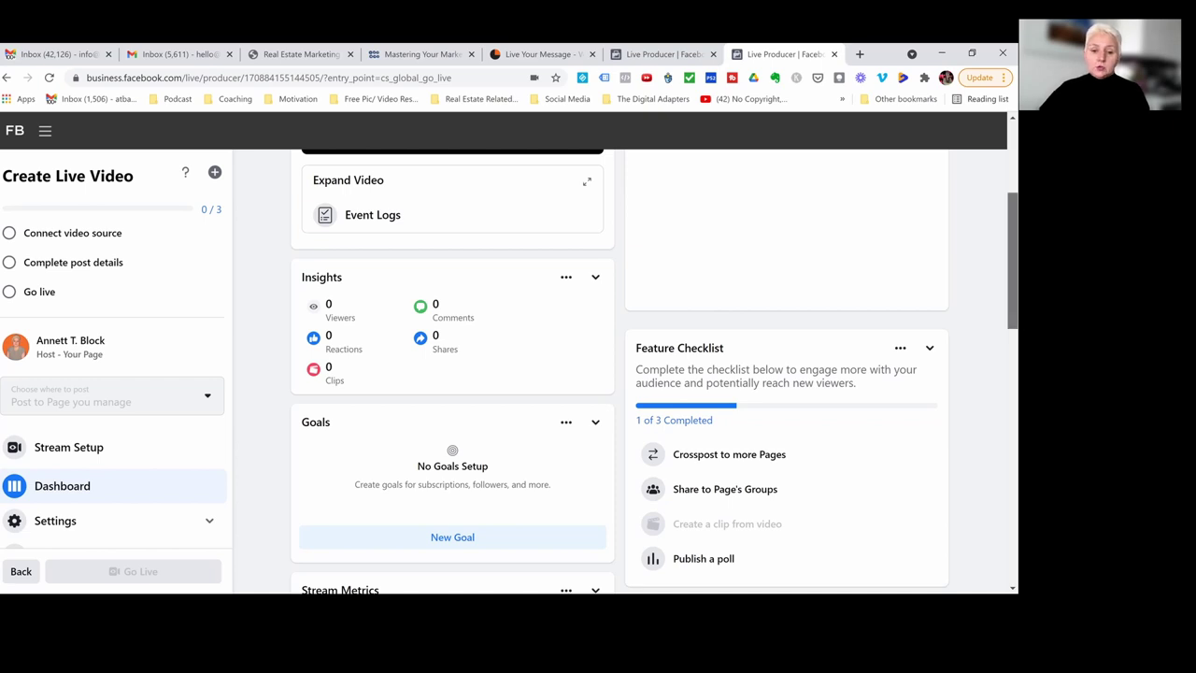
scroll(400, 365, "down", 2)
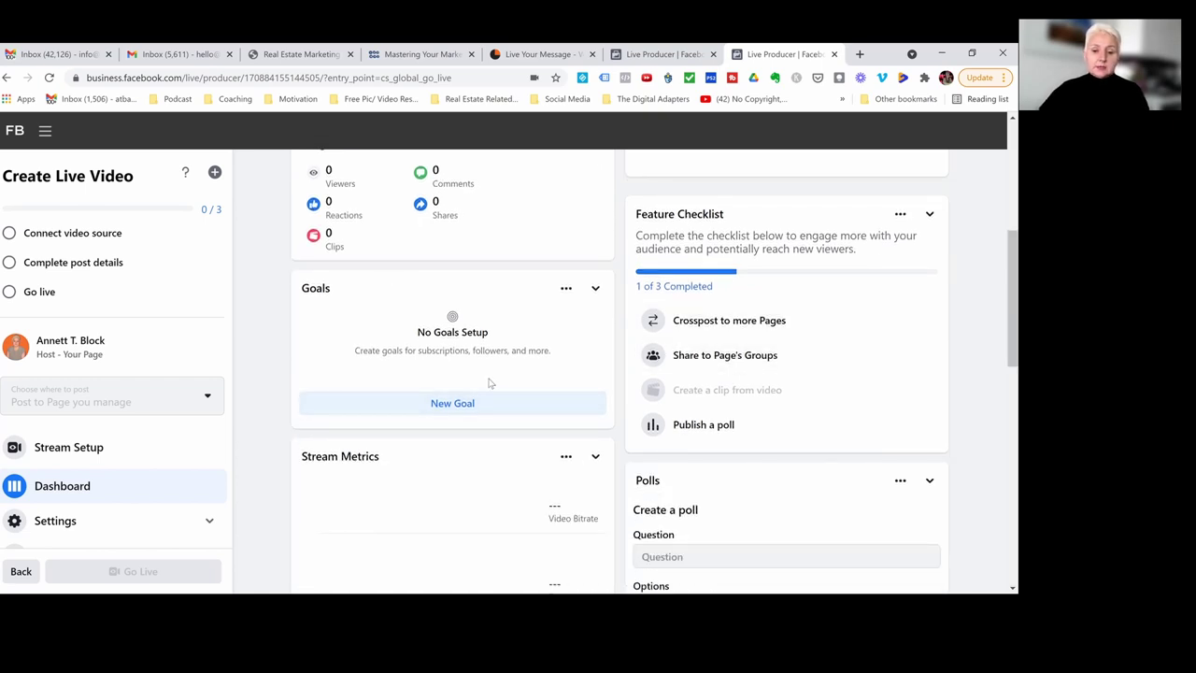
scroll(480, 511, "down", 5)
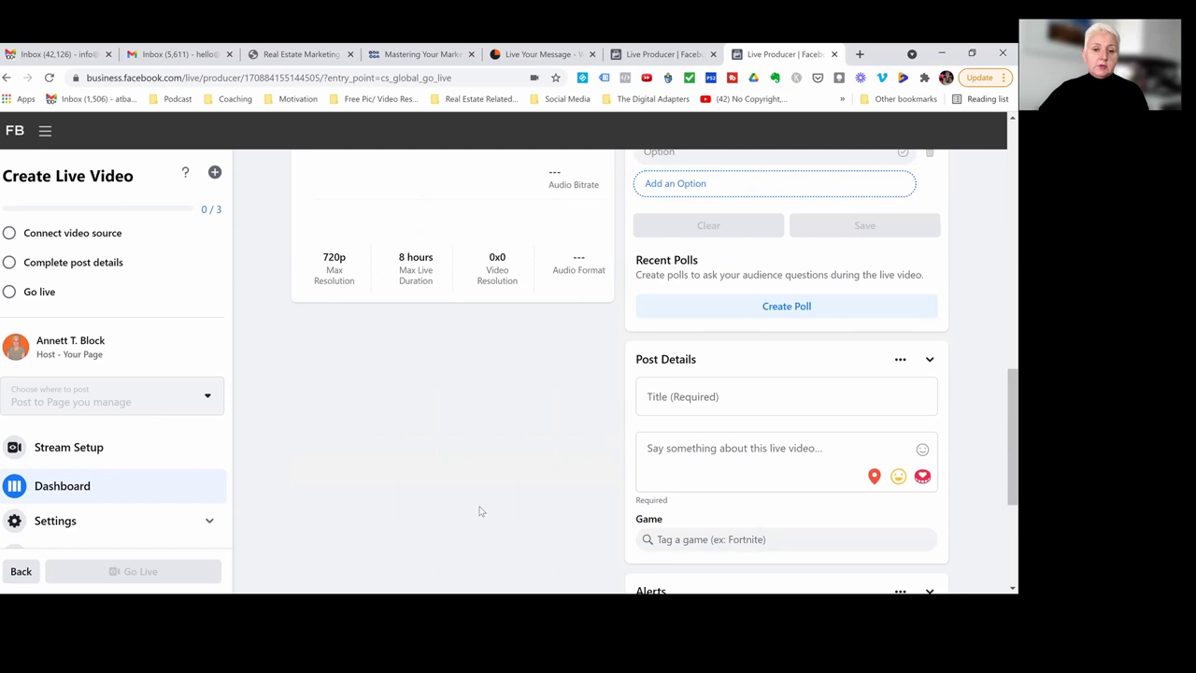
scroll(480, 511, "up", 5)
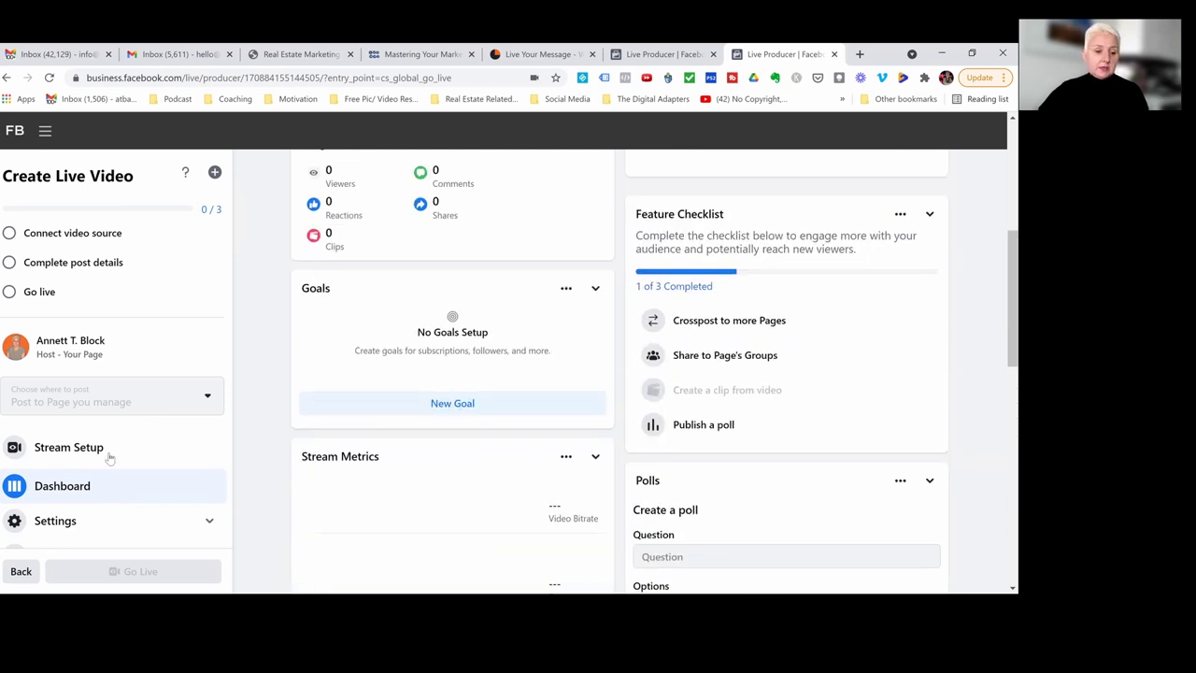
Turn off "End live video if stream stops" in the stream settings and review the latency, embed and unpublish options
left_click(77, 525)
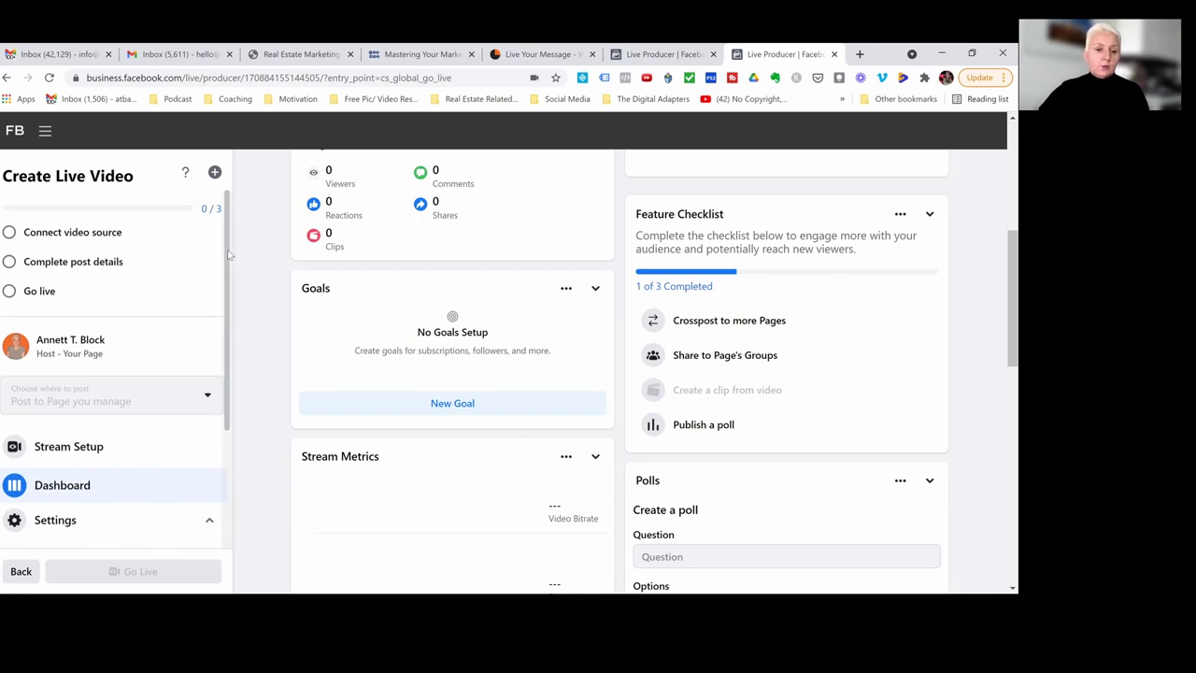
scroll(229, 254, "down", 1)
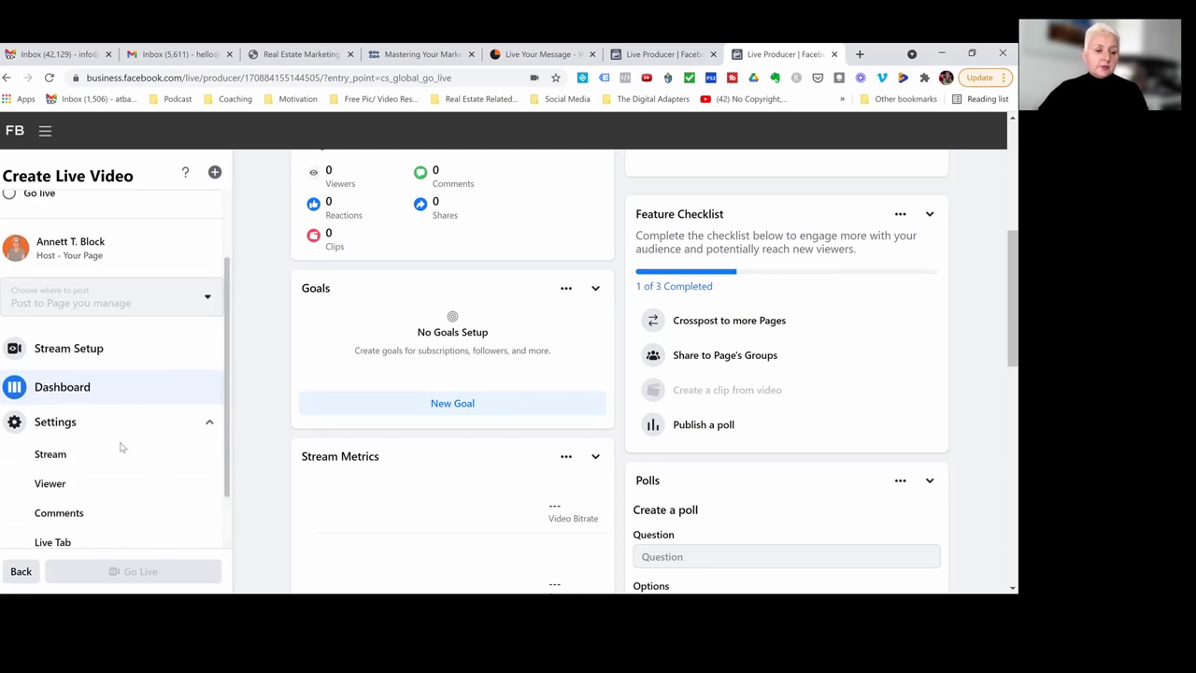
left_click(51, 454)
scroll(458, 341, "up", 1)
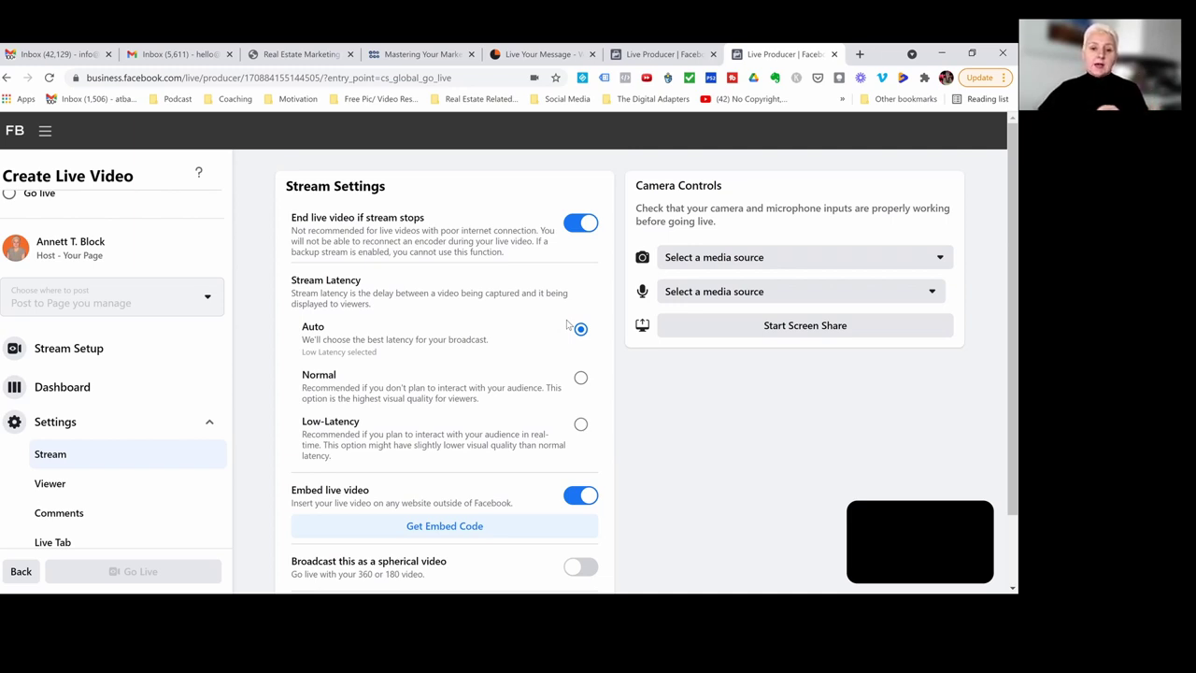
left_click(574, 227)
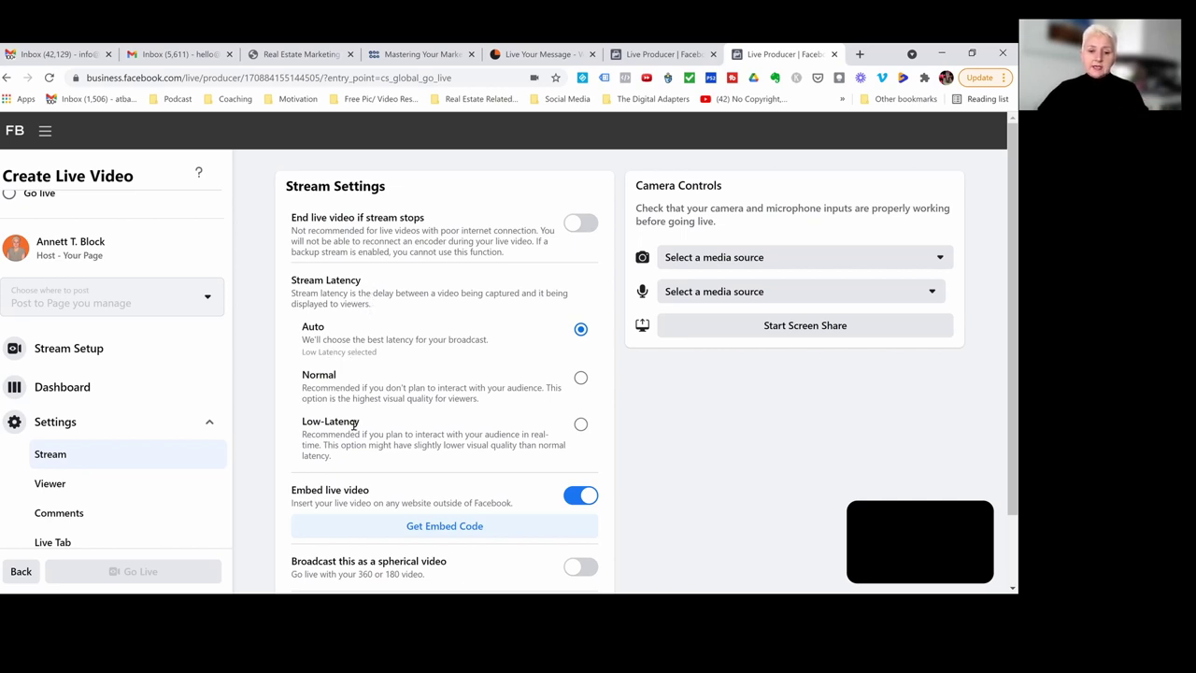
scroll(815, 313, "down", 2)
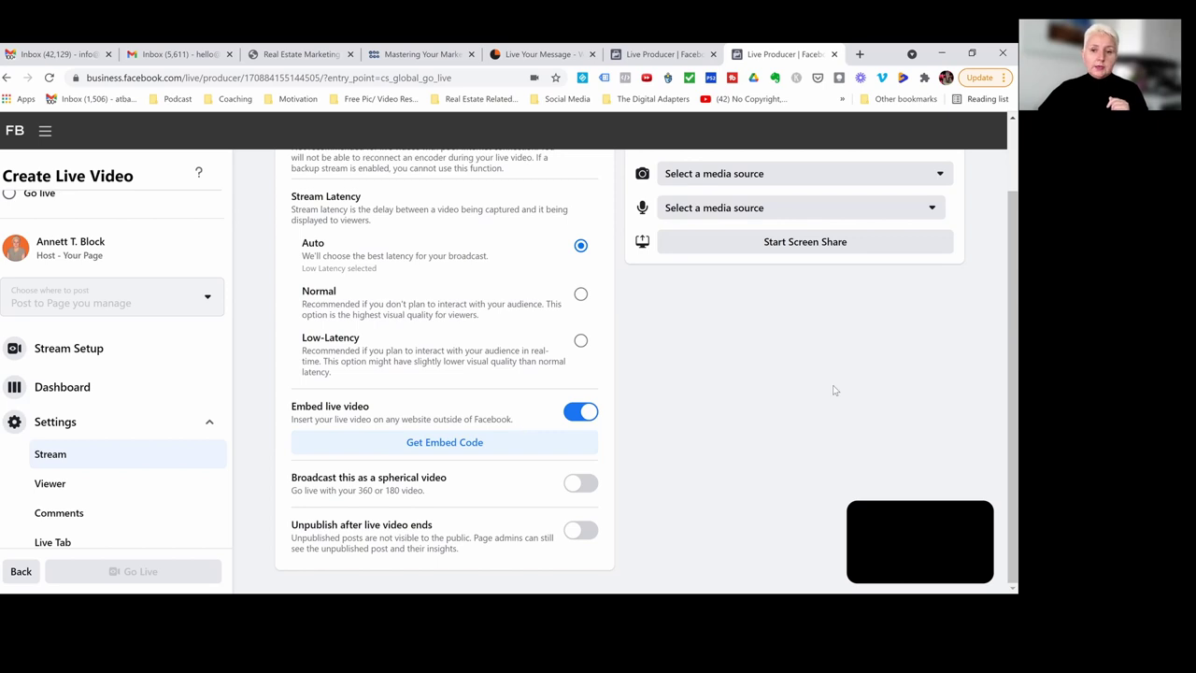
scroll(854, 389, "up", 1)
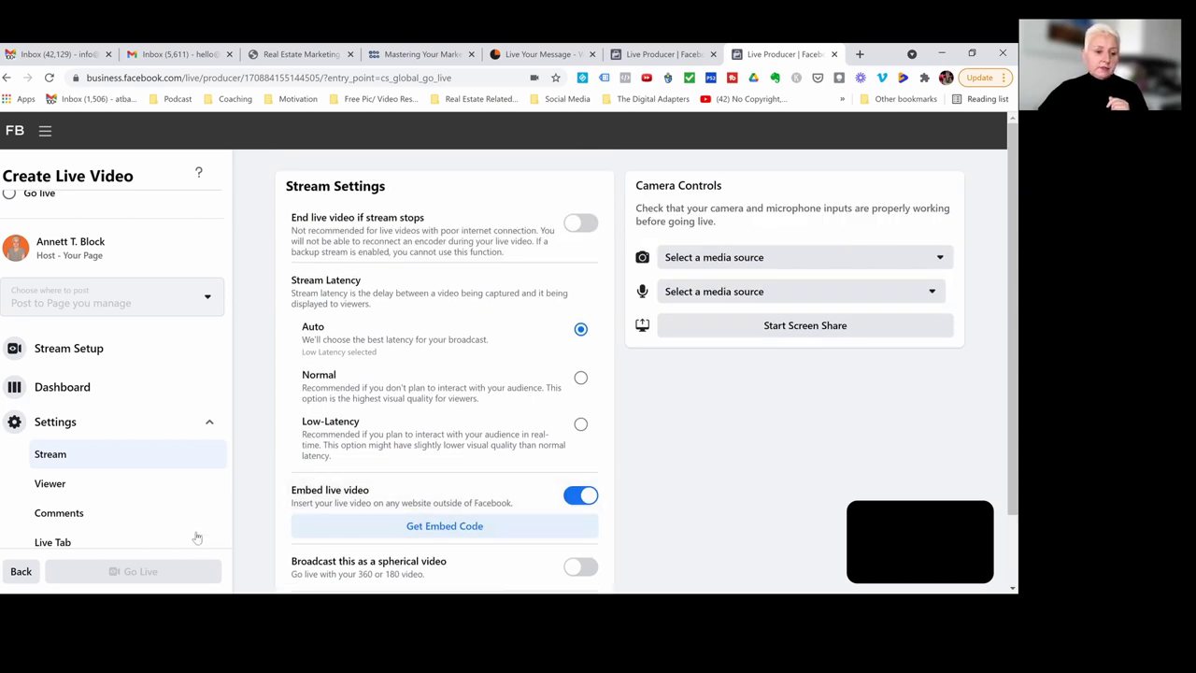
Review the viewer settings, the comments settings and the Live Tab quick access options
left_click(94, 487)
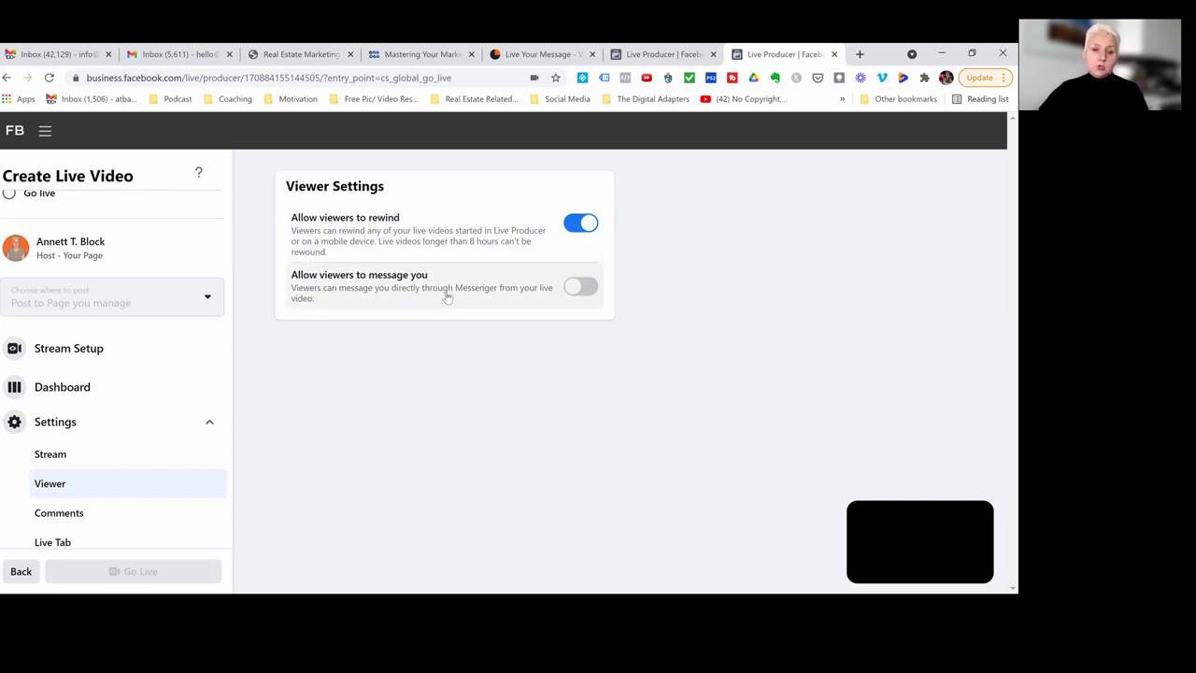
left_click(76, 519)
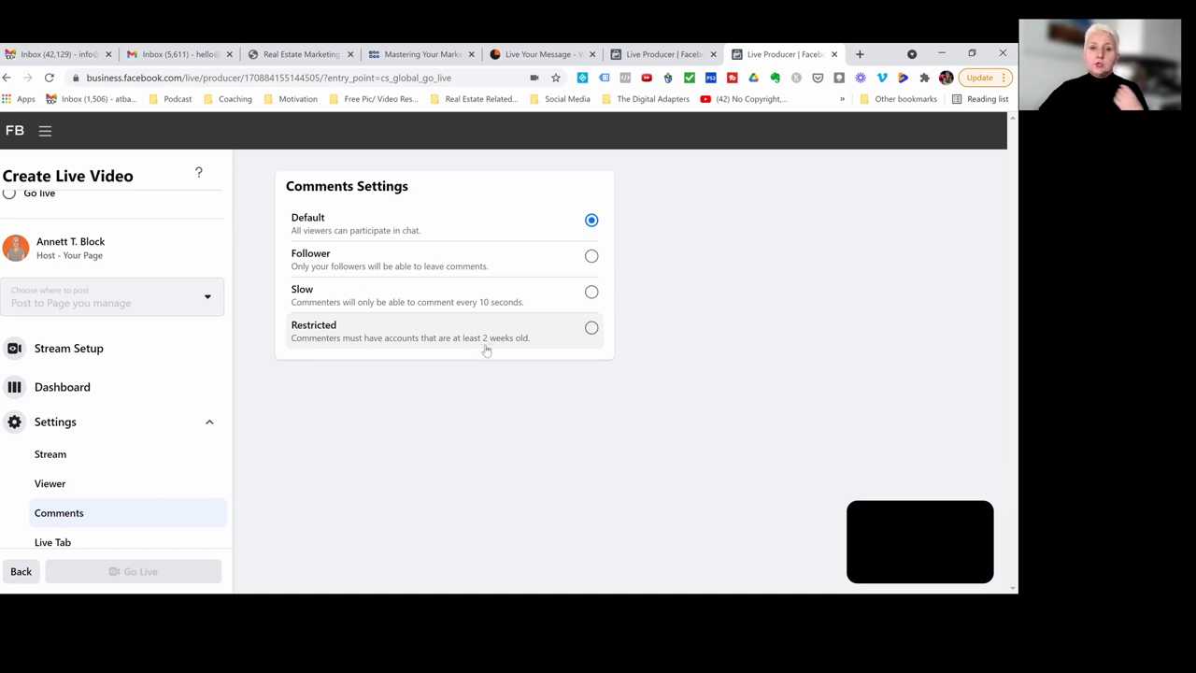
scroll(112, 379, "down", 1)
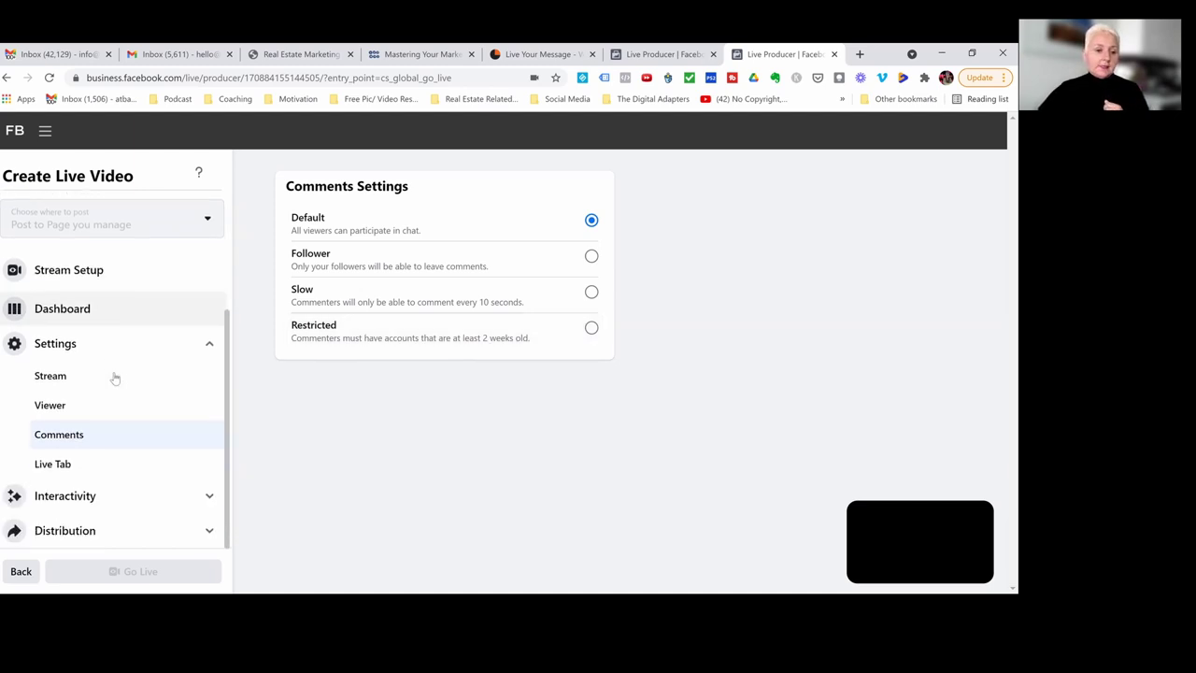
left_click(79, 466)
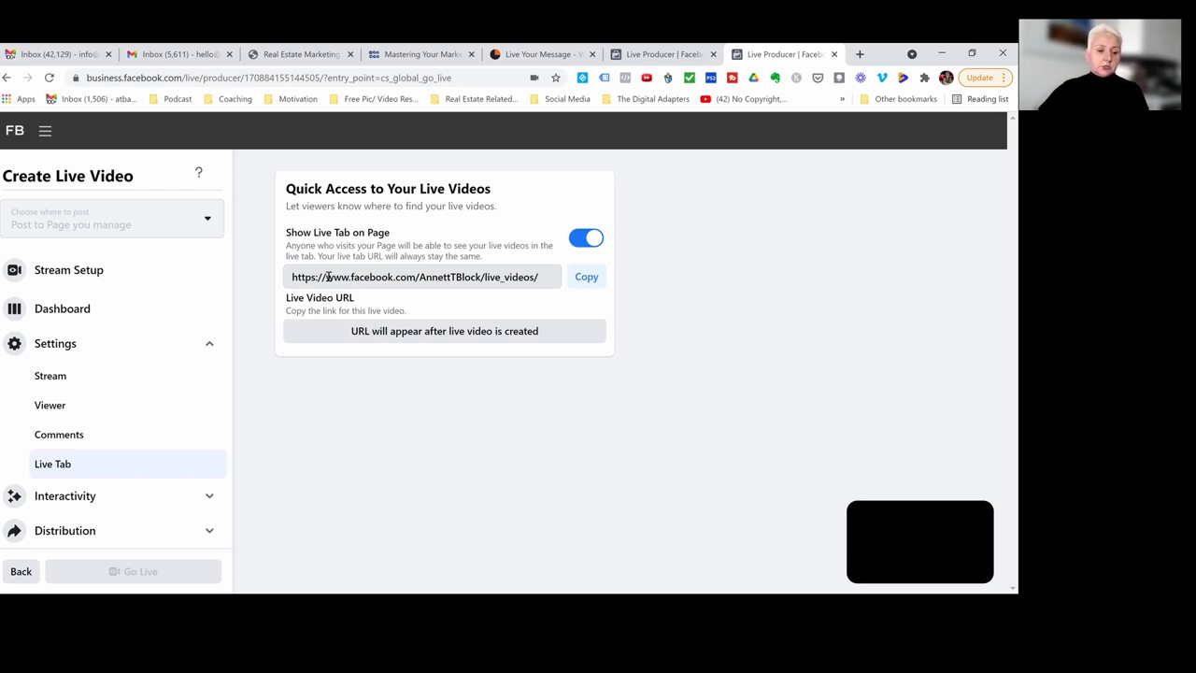
Look through the interactivity options for polls, questions, graphics and prompts
left_click(138, 502)
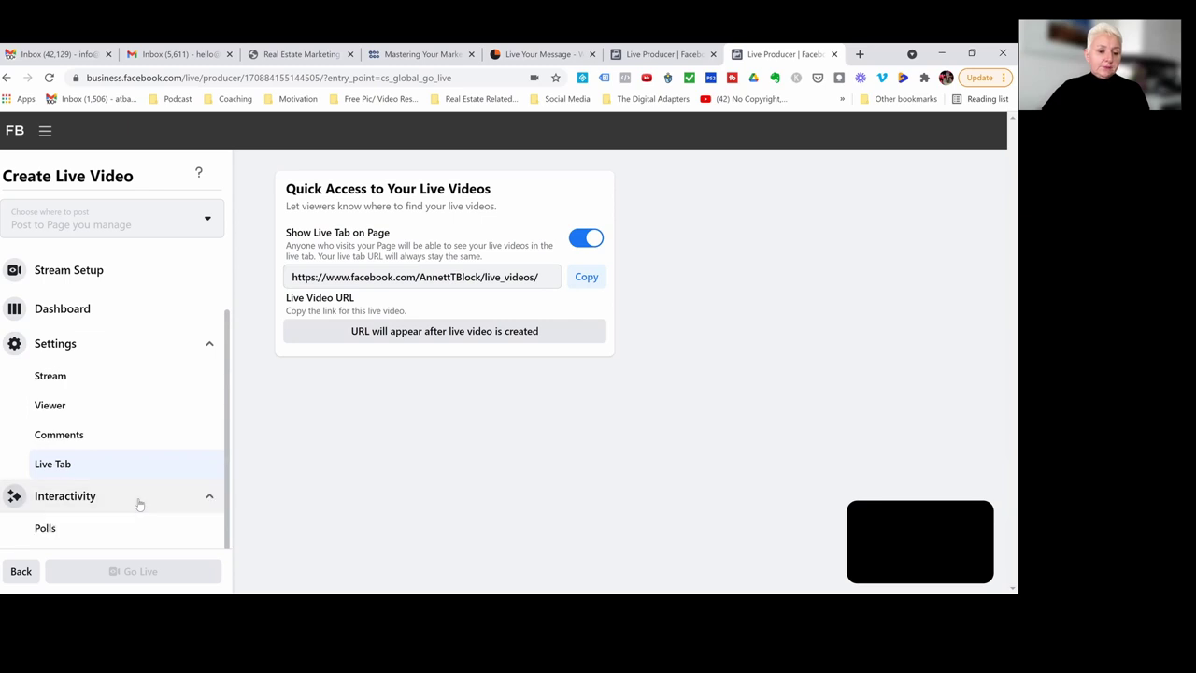
scroll(154, 467, "down", 3)
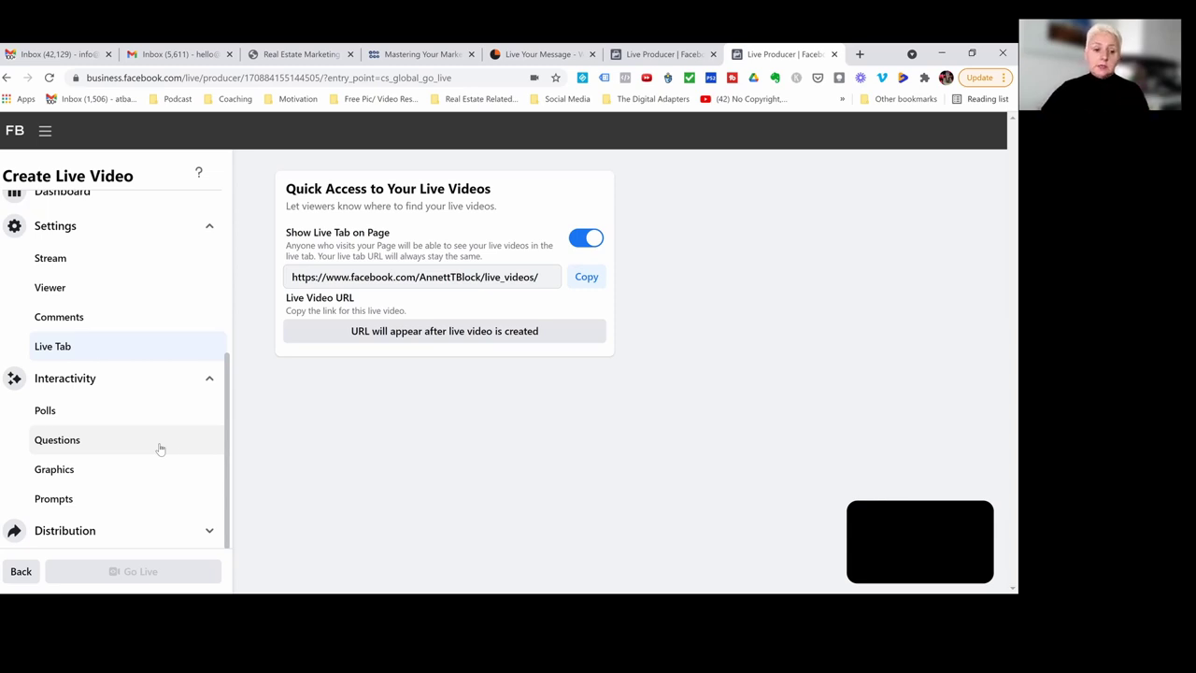
left_click(144, 419)
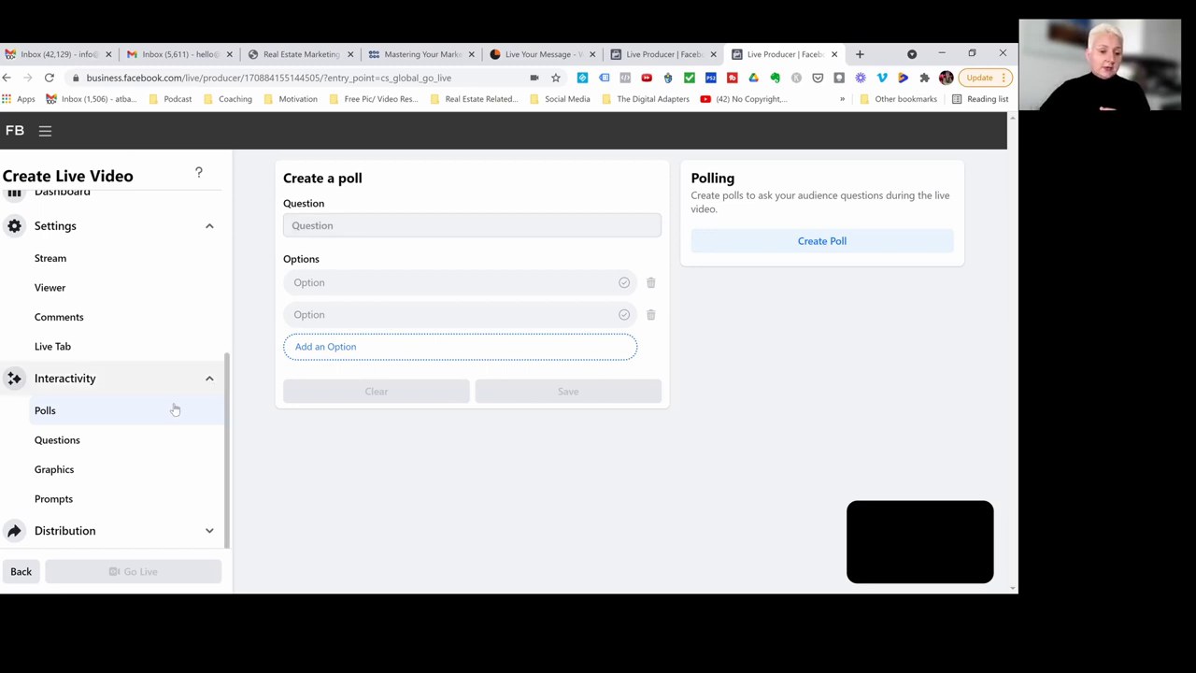
left_click(110, 451)
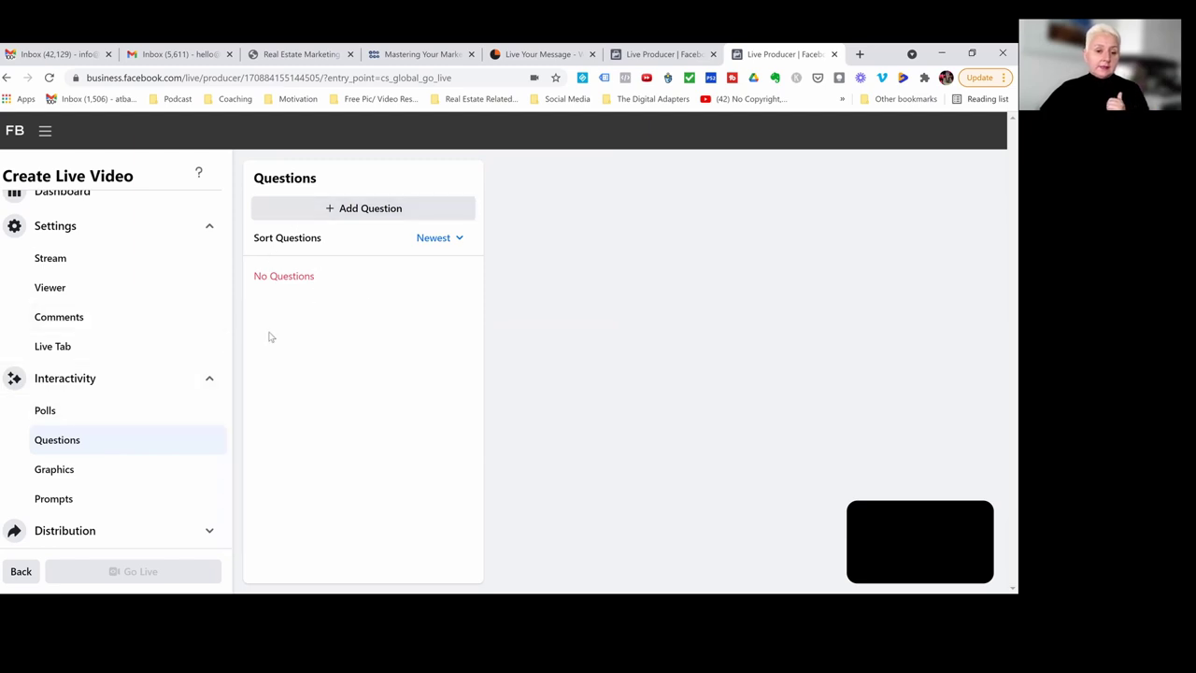
left_click(54, 469)
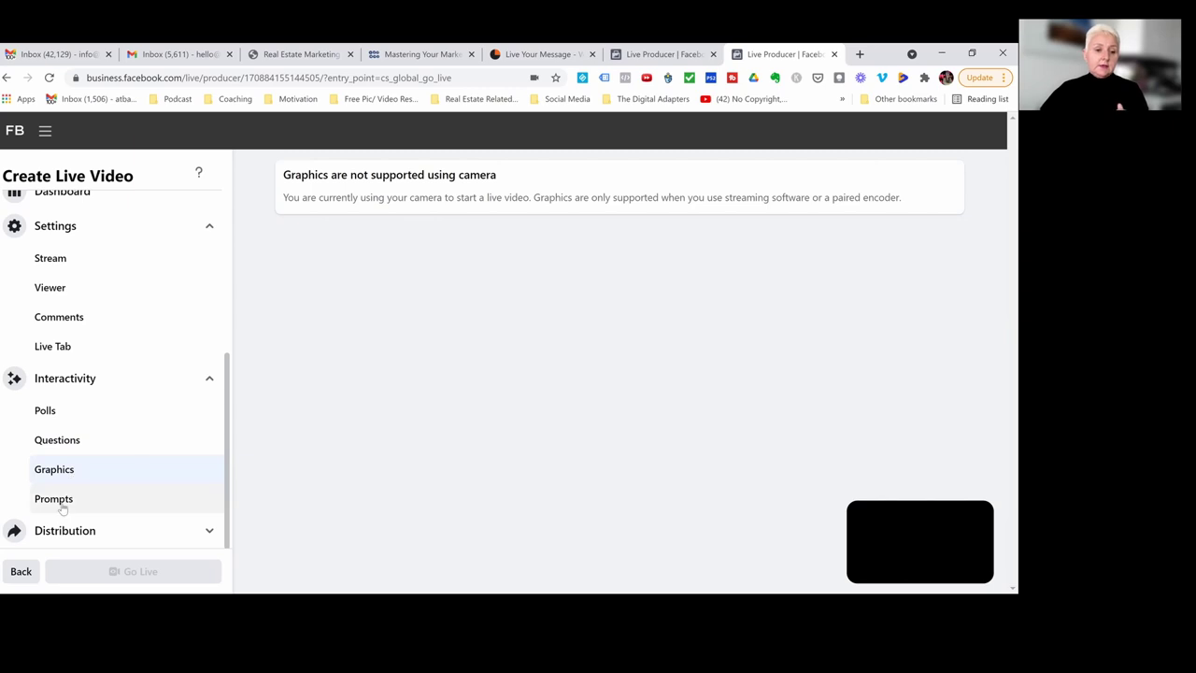
left_click(61, 505)
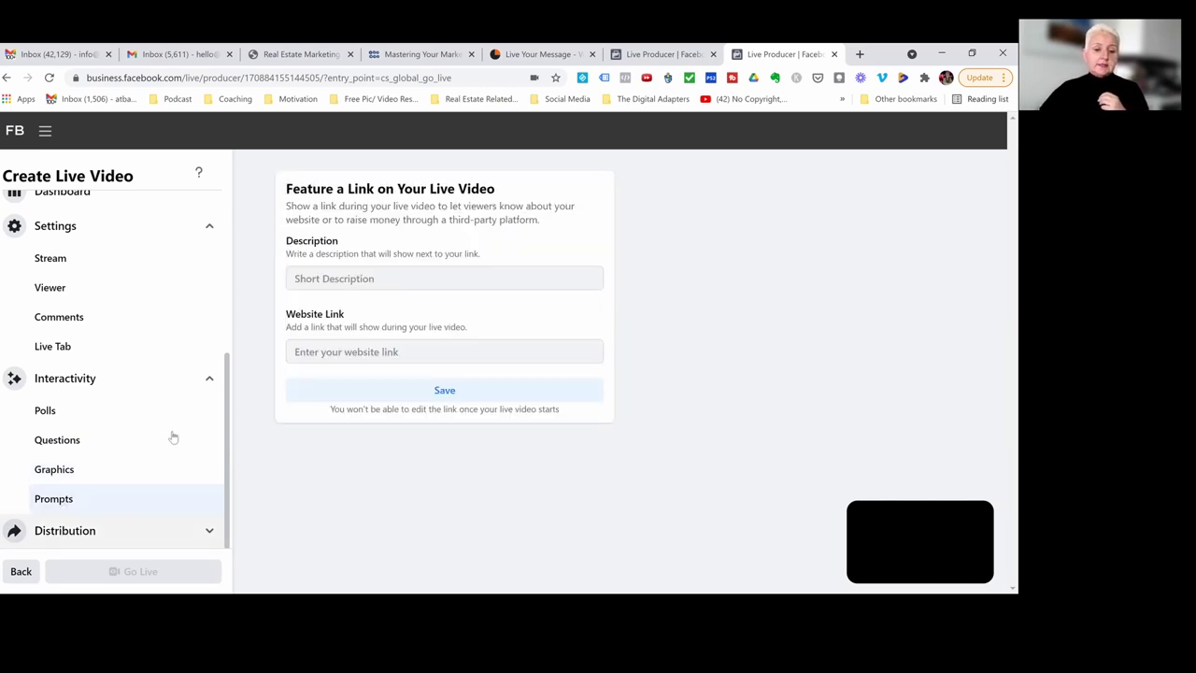
Check the distribution options for crossposting and sharing to the Page's groups
left_click(93, 533)
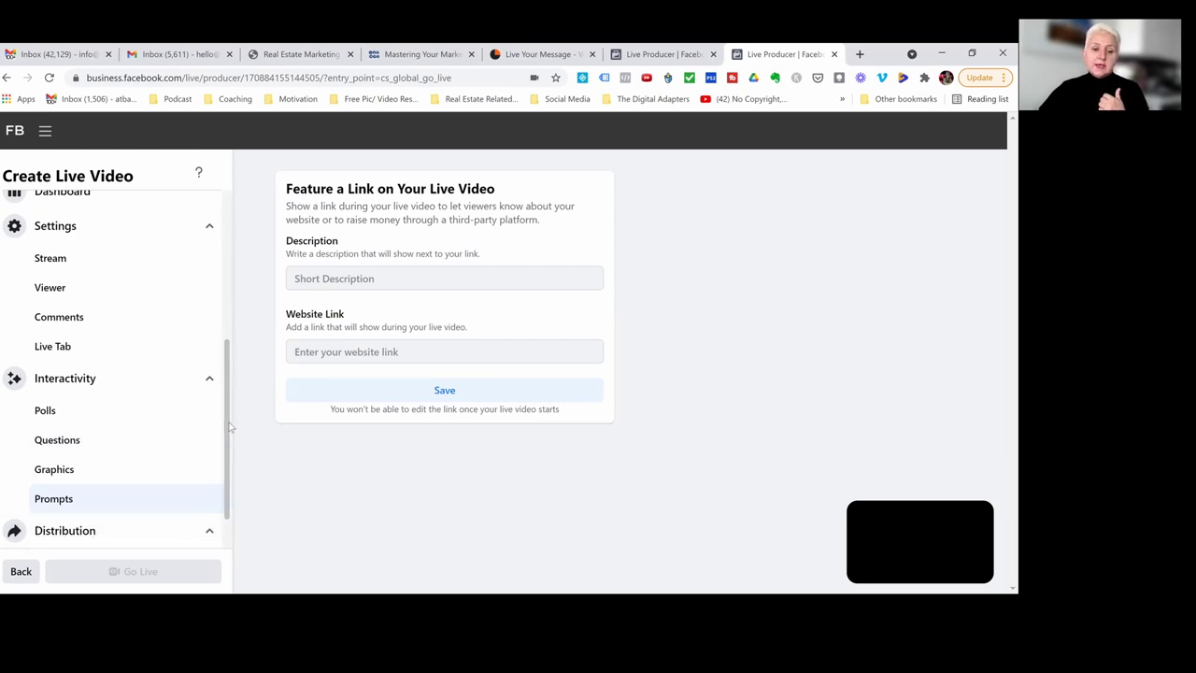
scroll(227, 426, "down", 1)
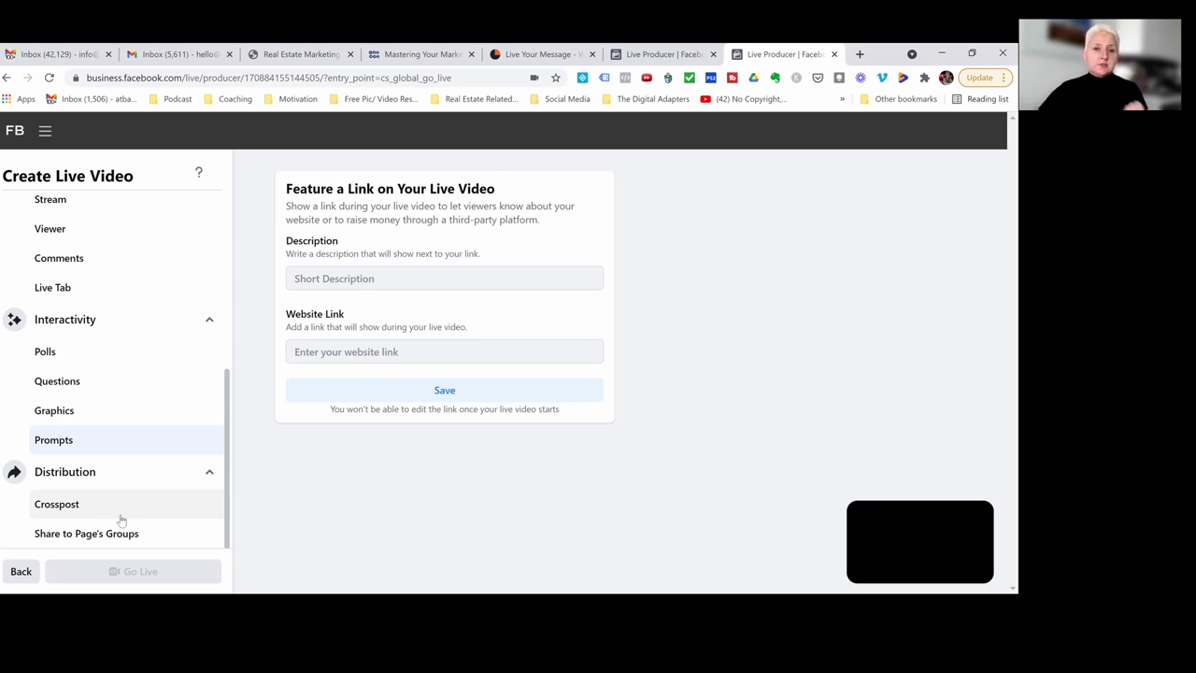
scroll(130, 477, "up", 5)
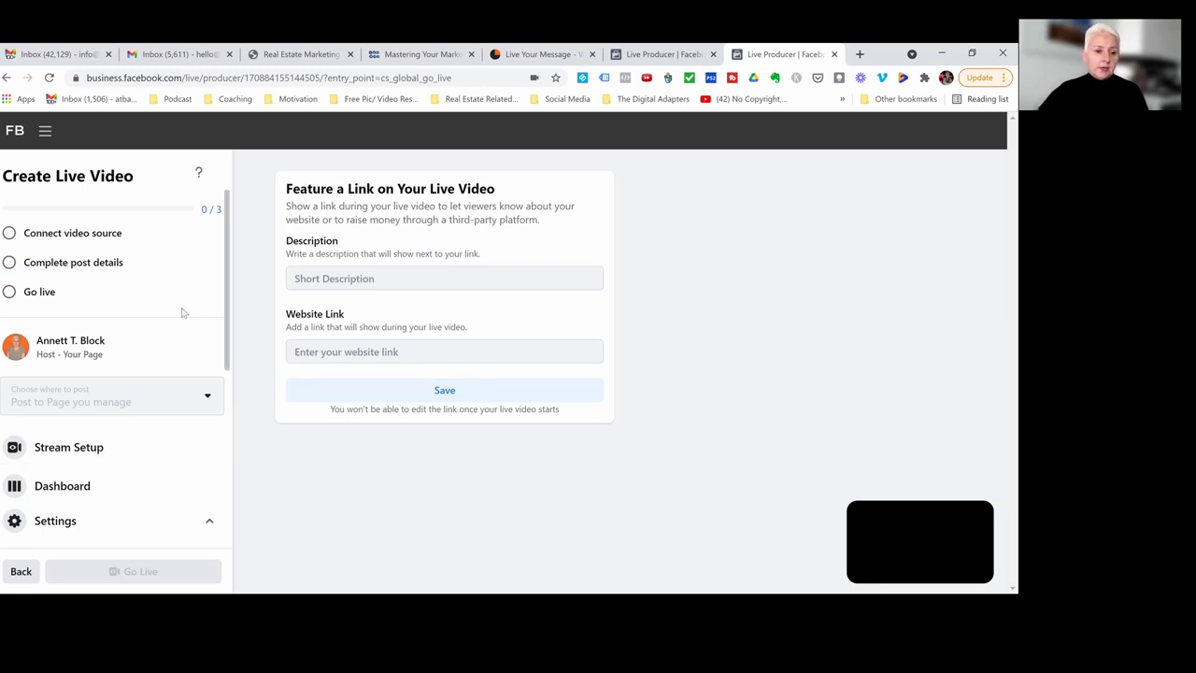
Return to the stream setup and choose Streaming Software as the video source
left_click(59, 454)
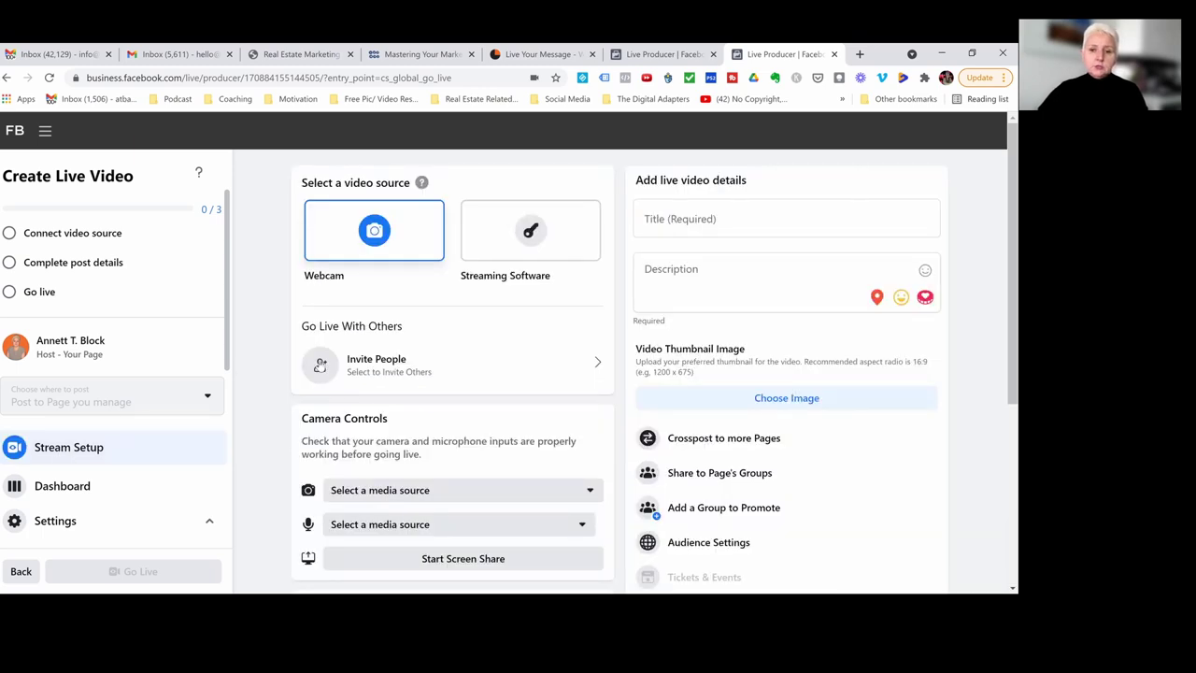
left_click(541, 231)
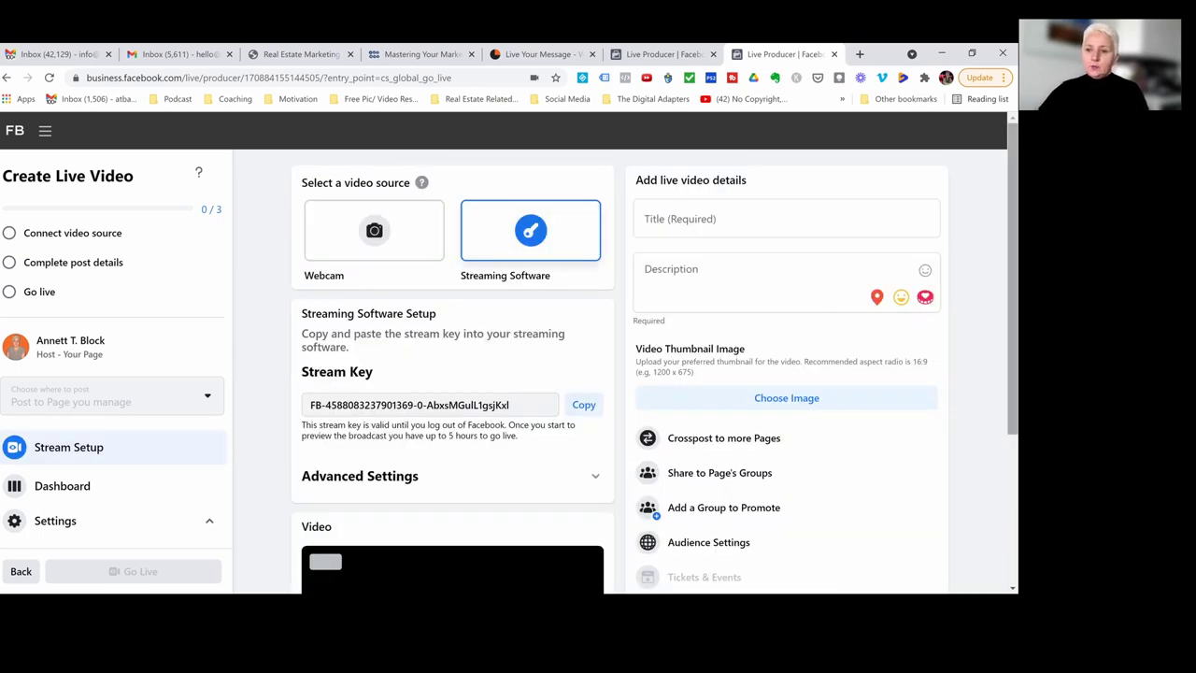
scroll(607, 374, "down", 1)
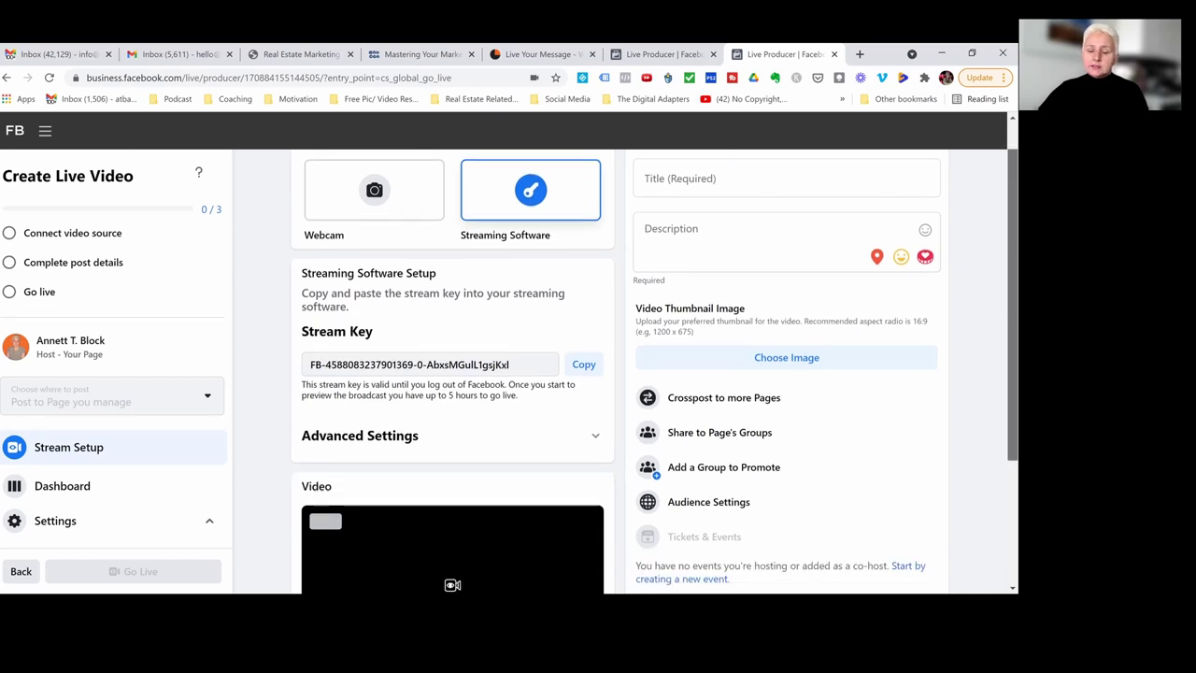
View the Page's groups available to promote in the live video, and close the list without choosing one
scroll(734, 312, "down", 2)
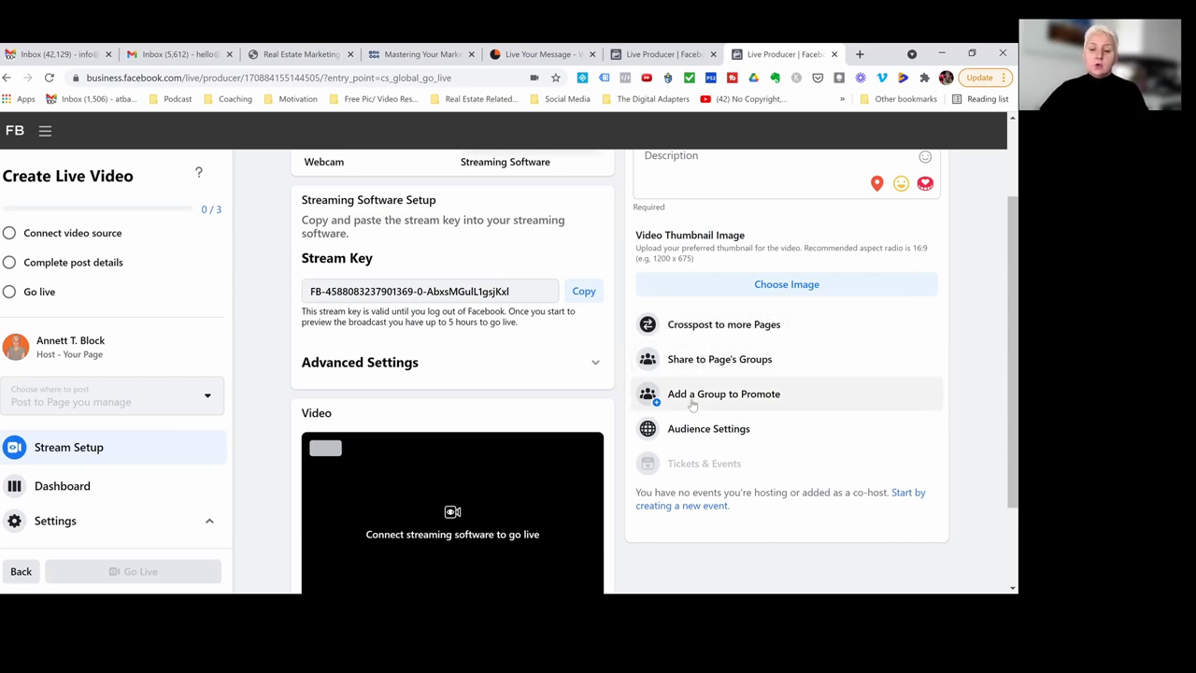
left_click(692, 397)
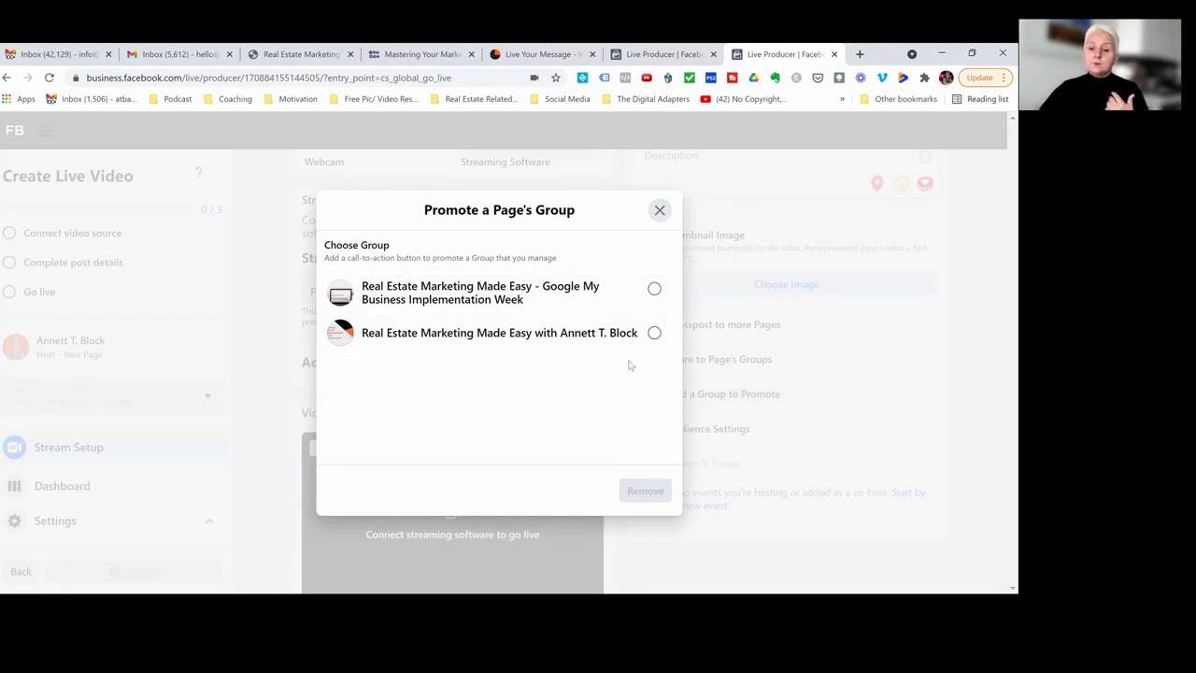
left_click(660, 210)
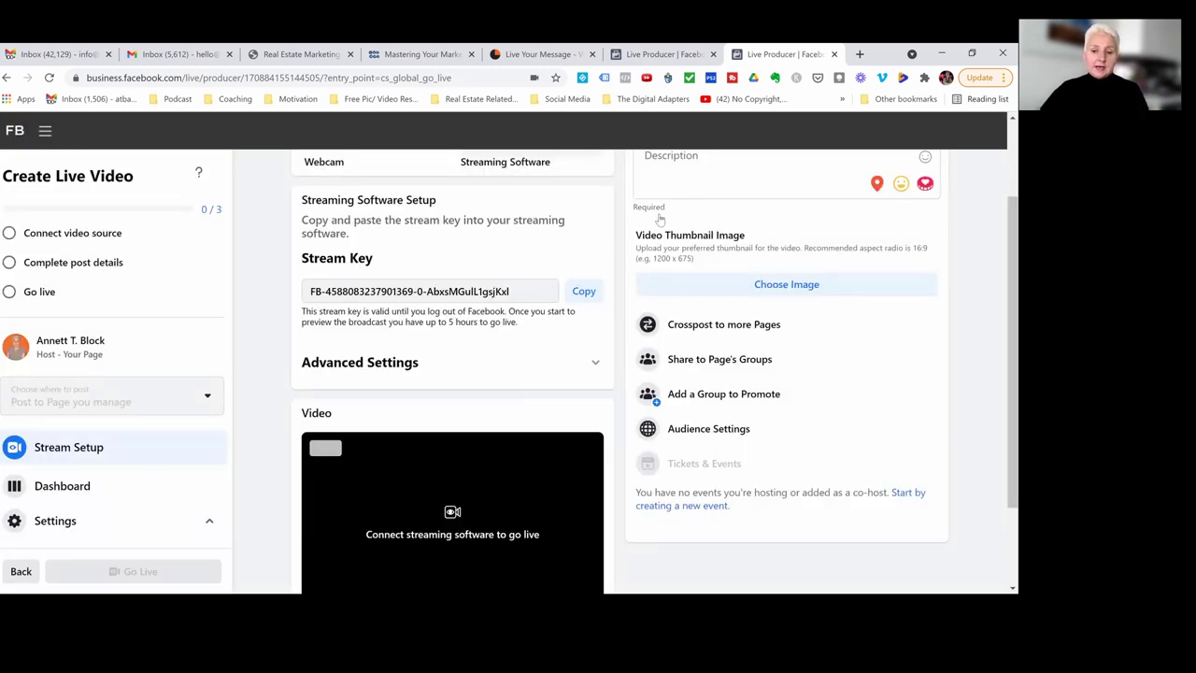
Check the Page's groups available to promote, and view the audience settings for minimum age and allowed or restricted locations without saving
left_click(694, 394)
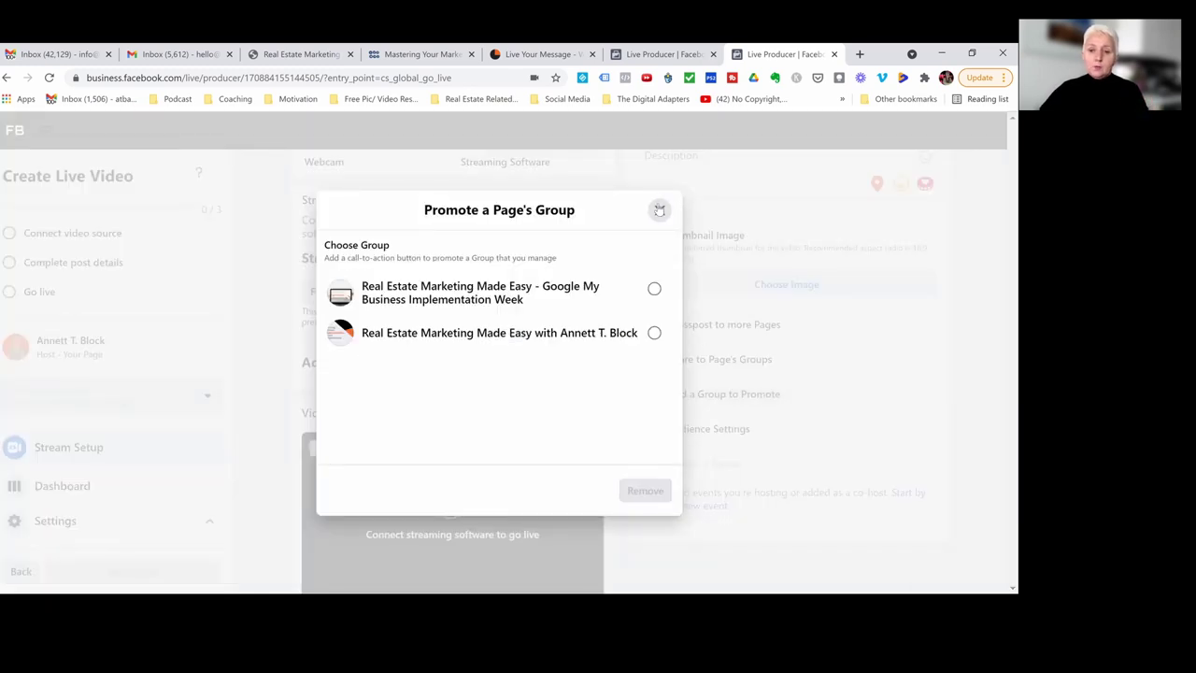
left_click(660, 210)
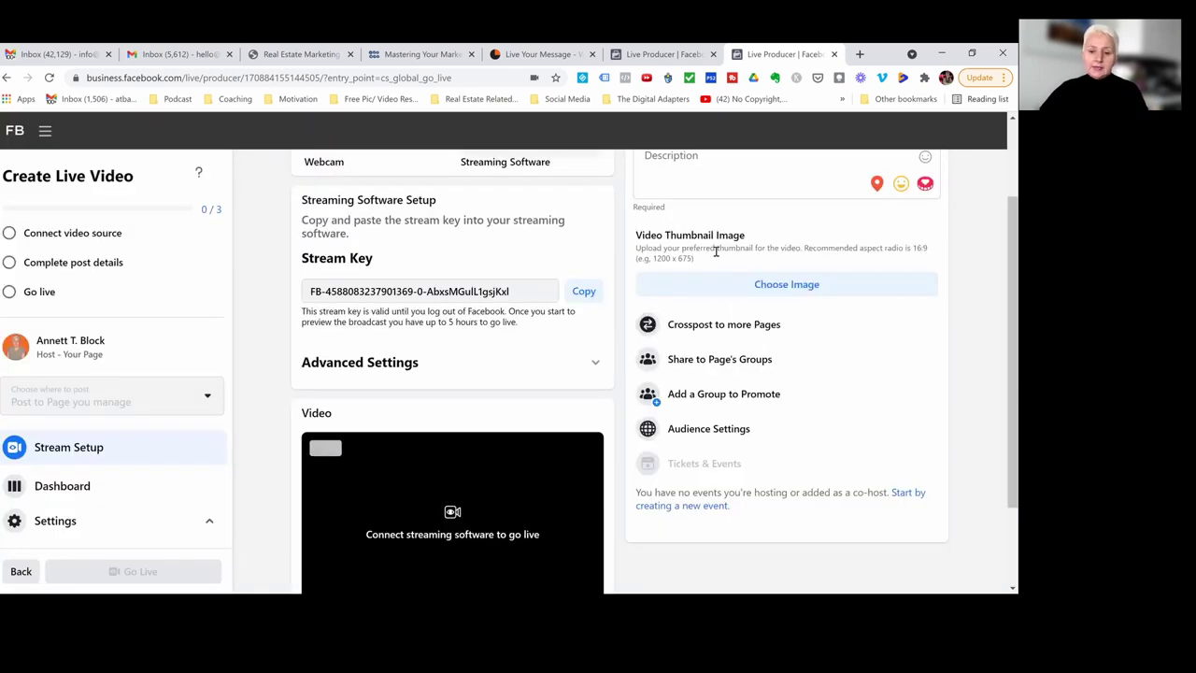
left_click(721, 429)
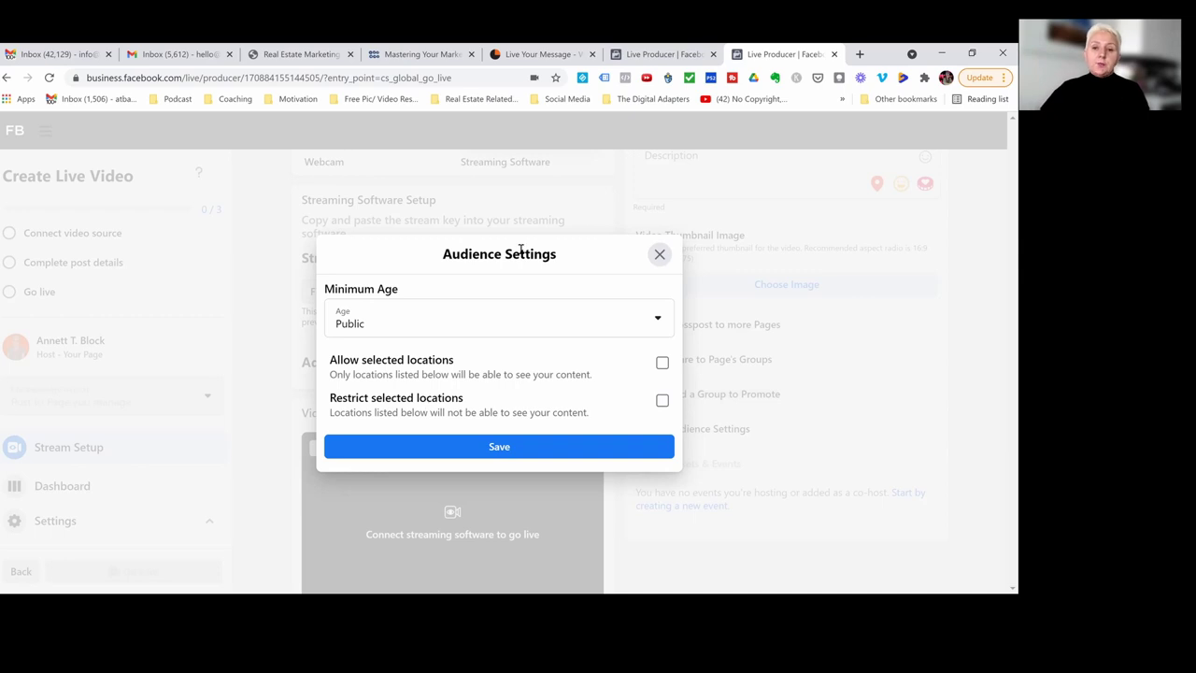
left_click(664, 252)
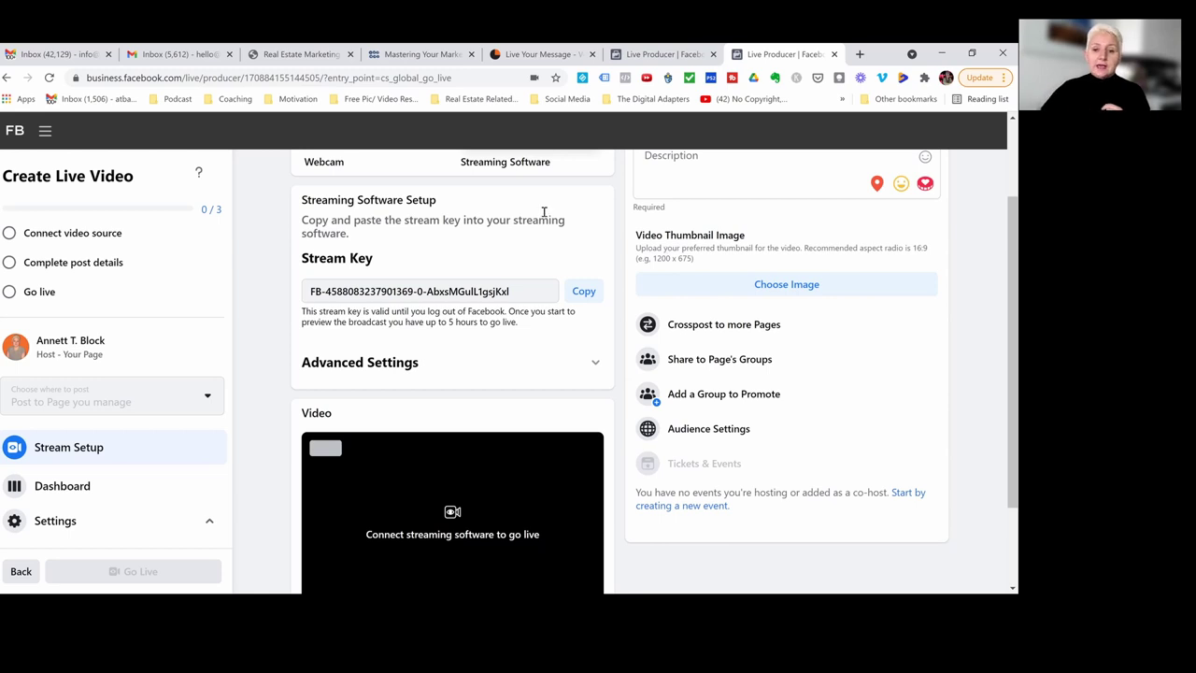
scroll(545, 215, "up", 1)
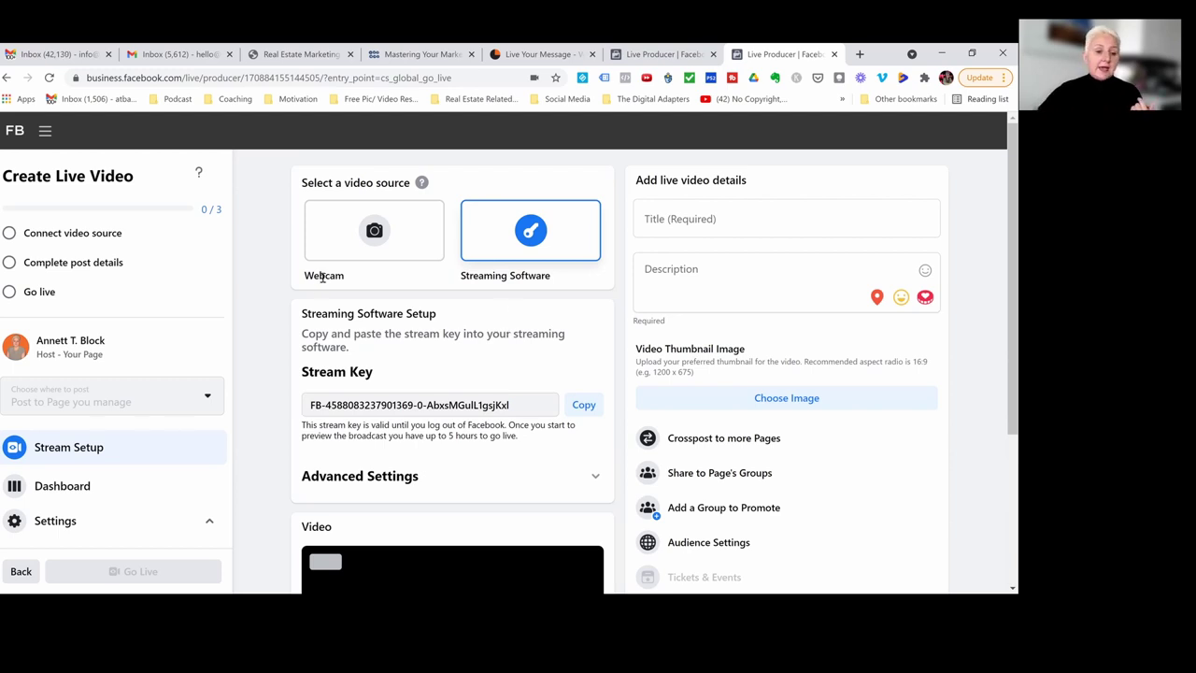
scroll(176, 425, "down", 5)
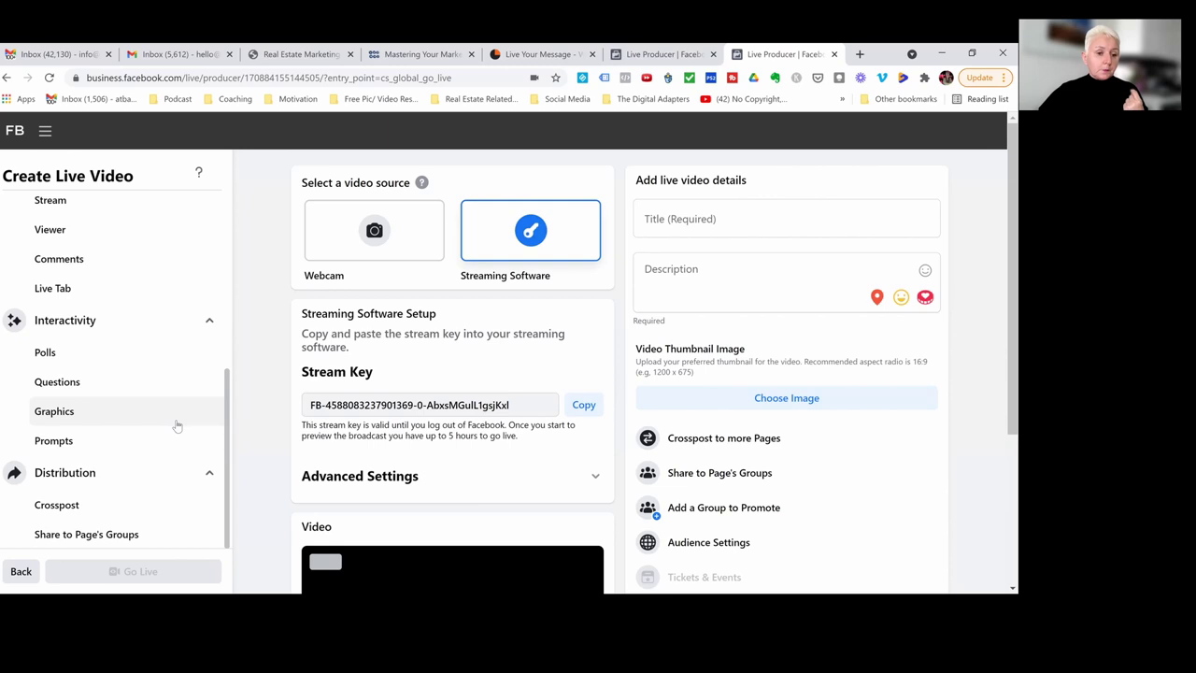